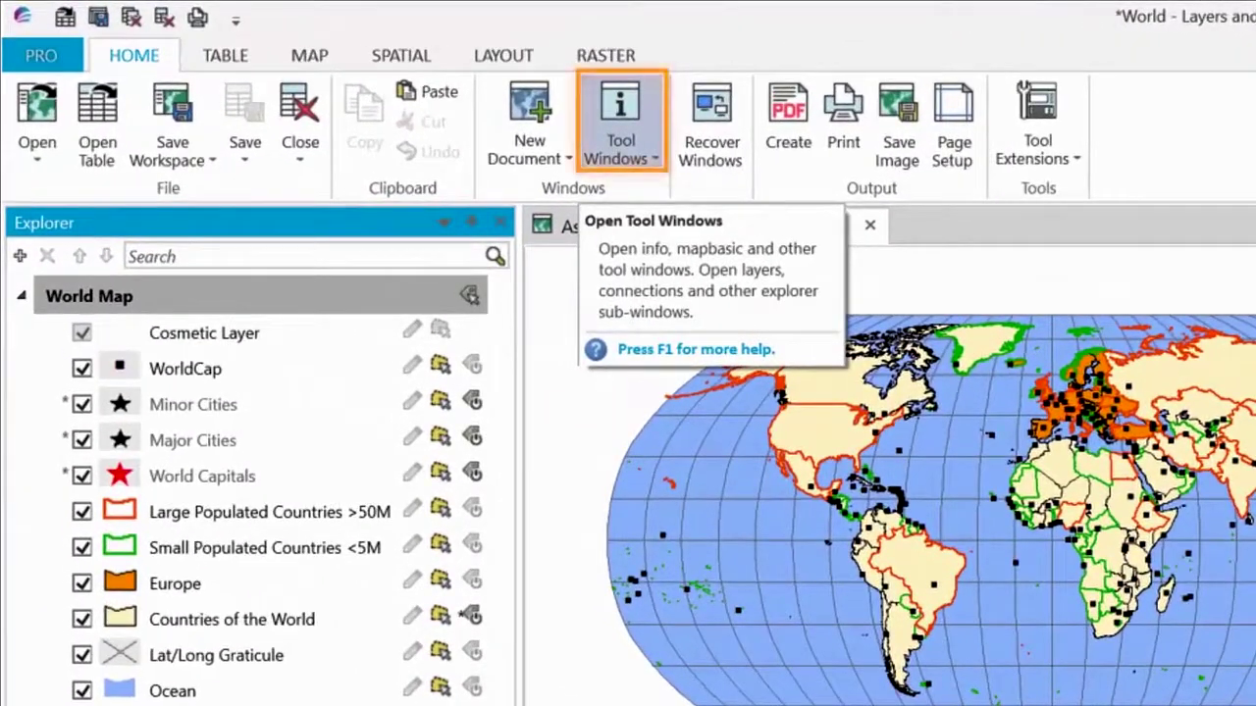
- View the list of available tool windows and Explorer sub-windows
click(620, 147)
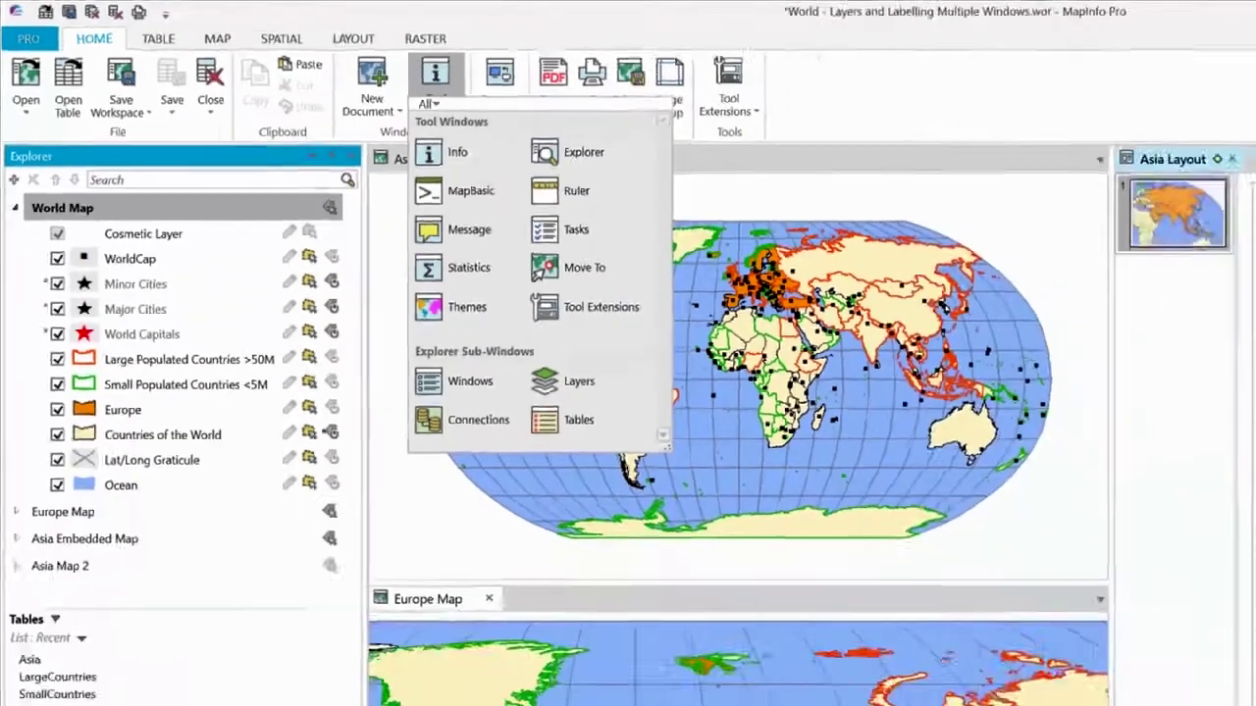
key(Escape)
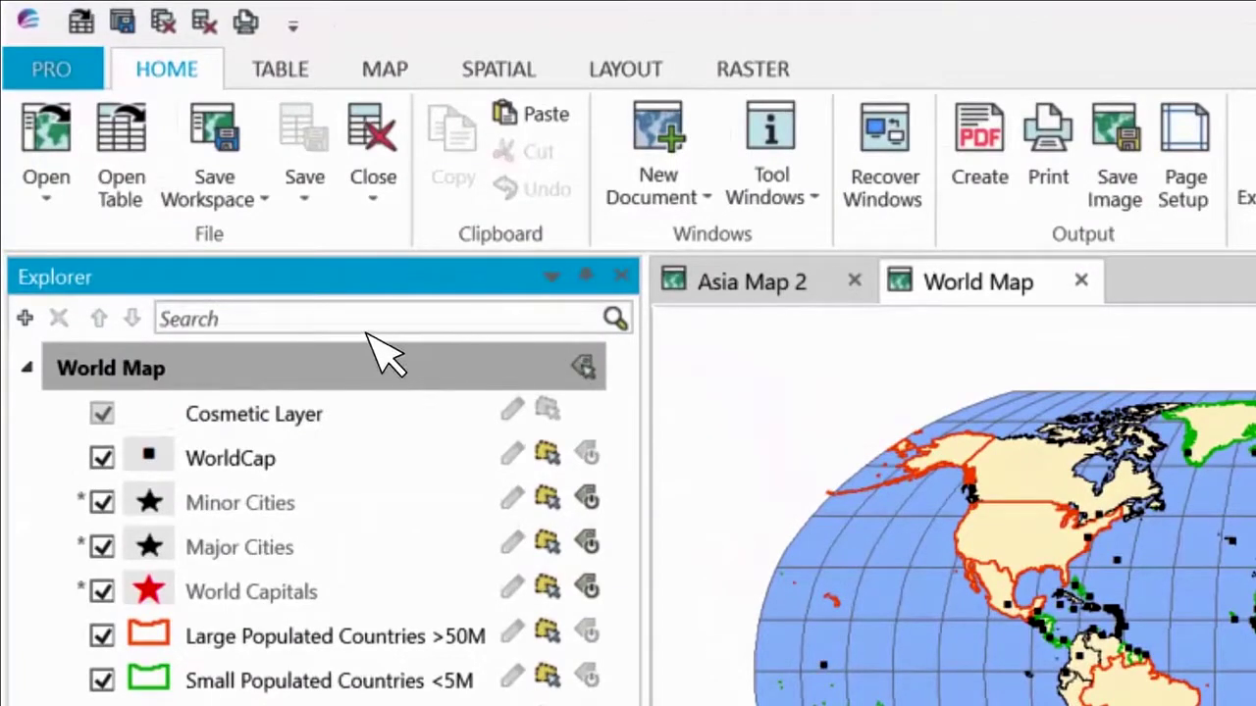
- Search the Explorer for "asia"
click(228, 321)
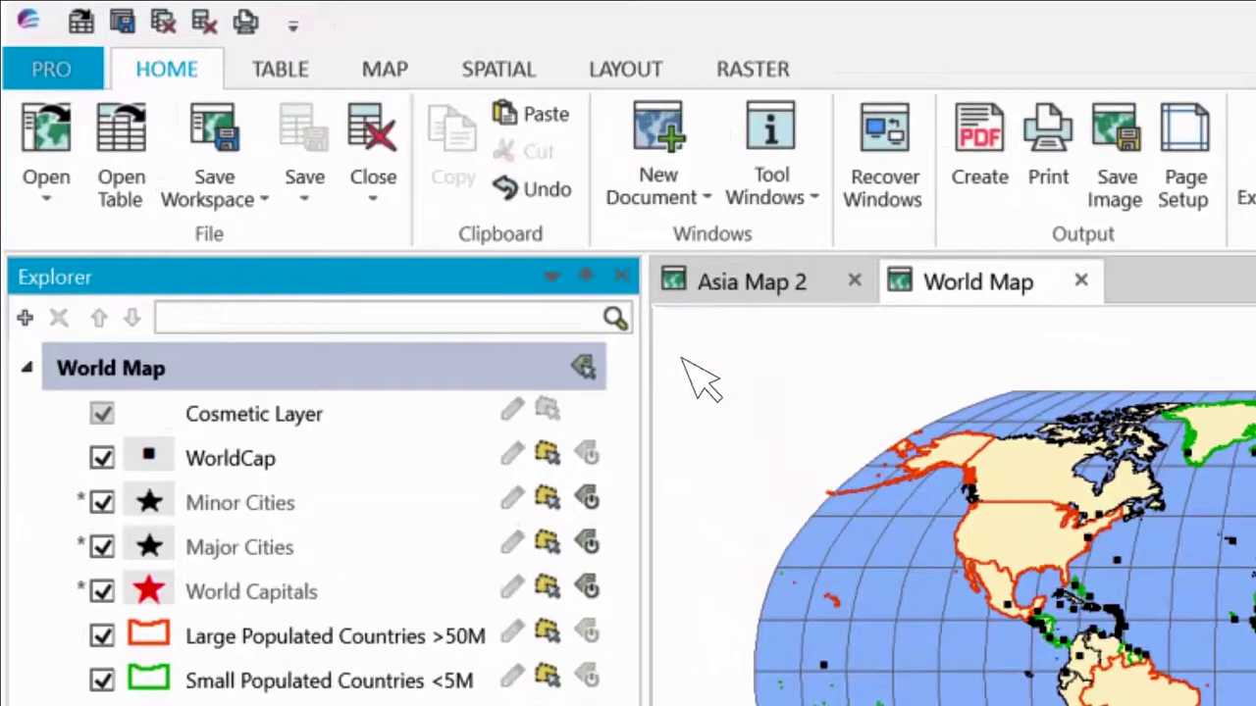
text(asia)
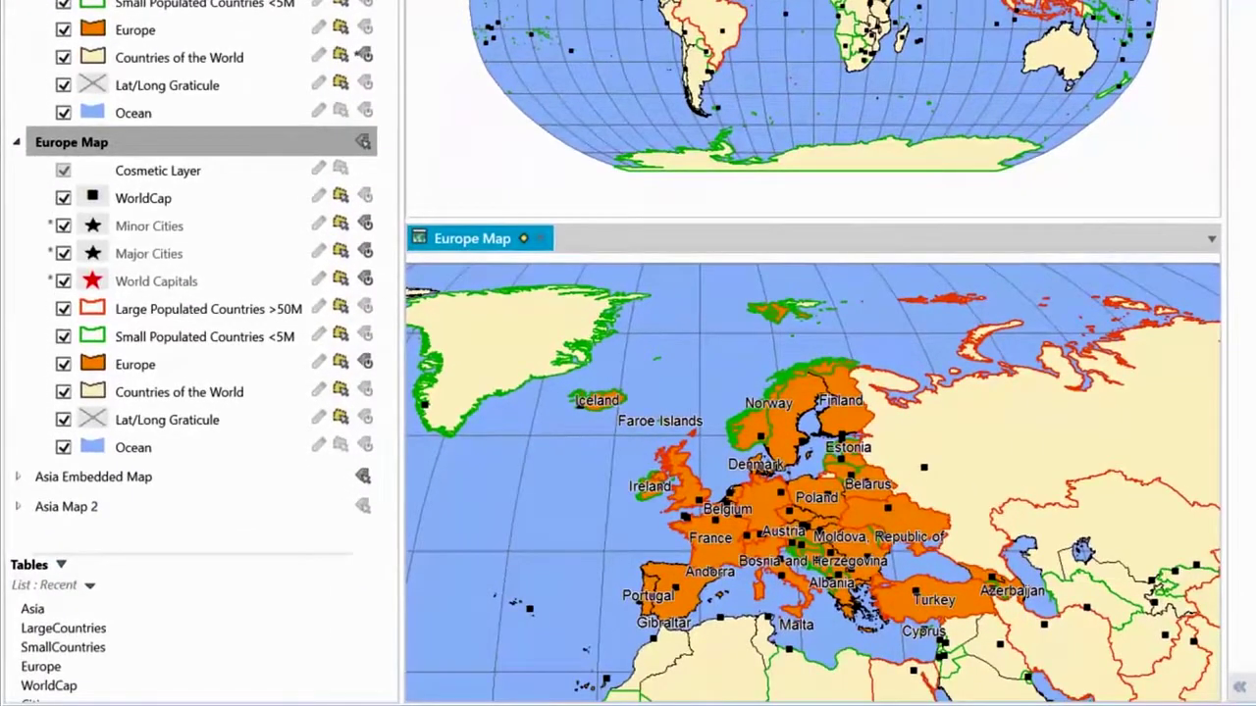
- Turn off selectable labels for the Europe Map and select the Denmark map object beneath its label
click(785, 469)
click(785, 472)
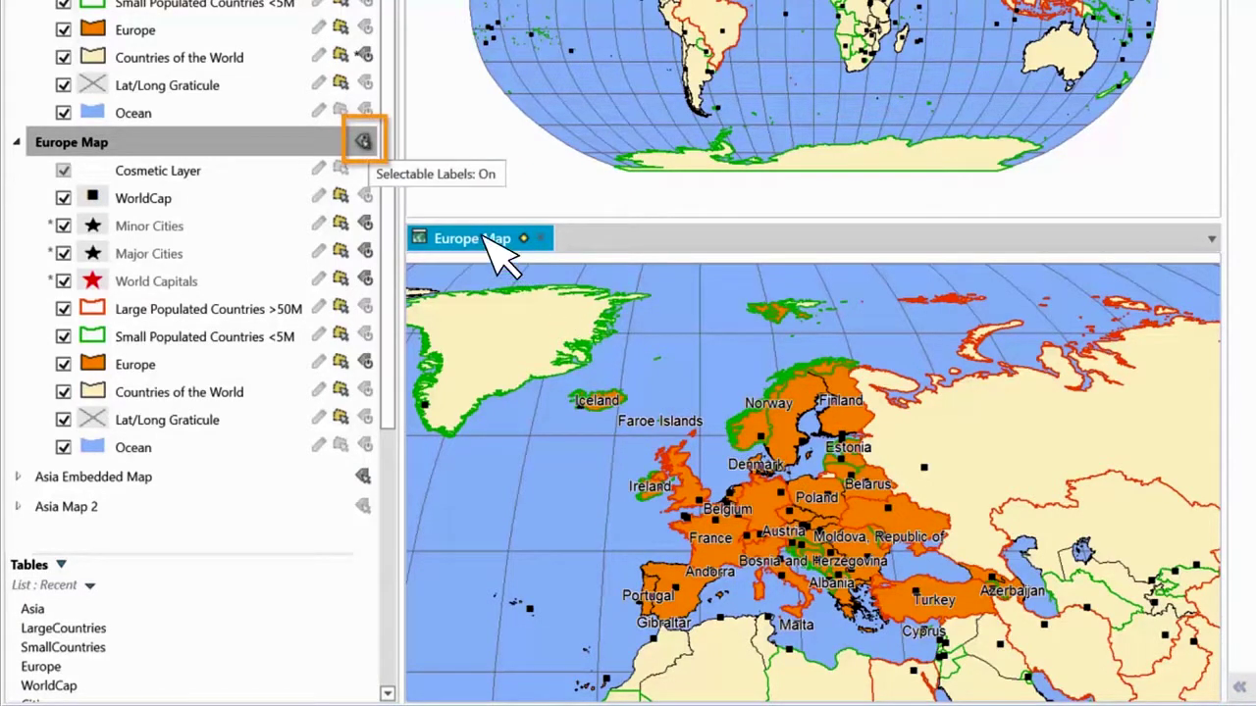
click(363, 142)
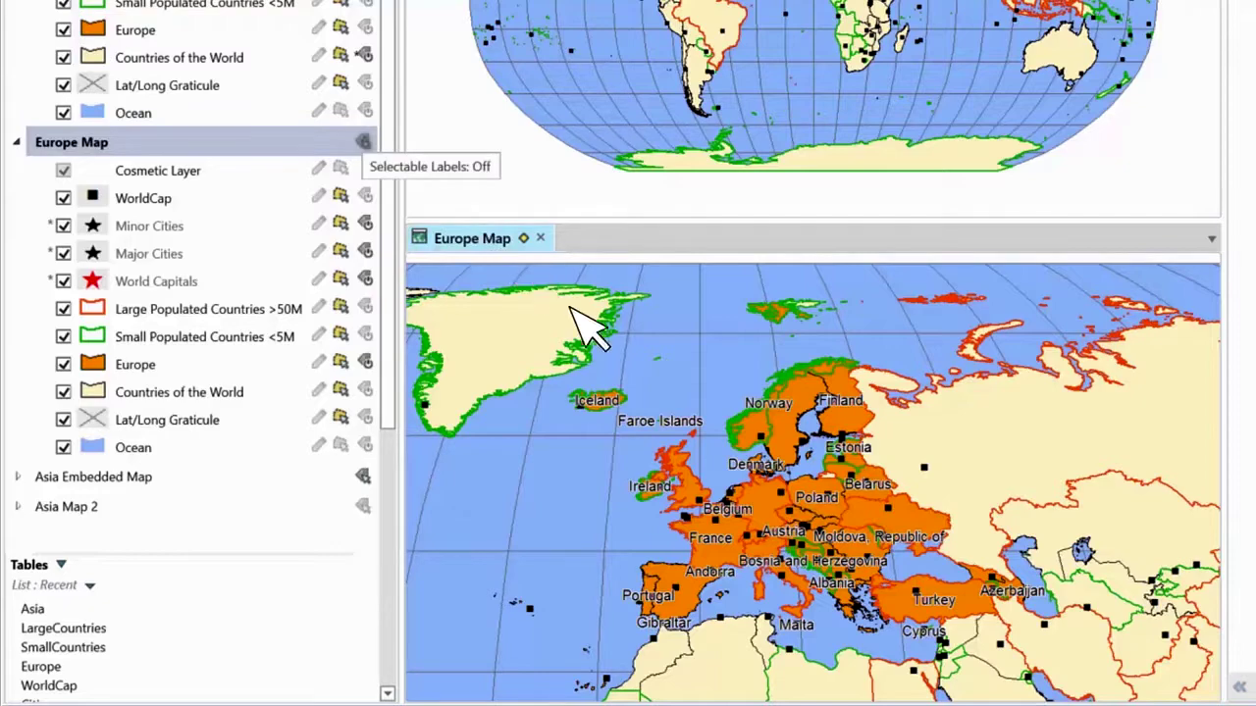
click(785, 487)
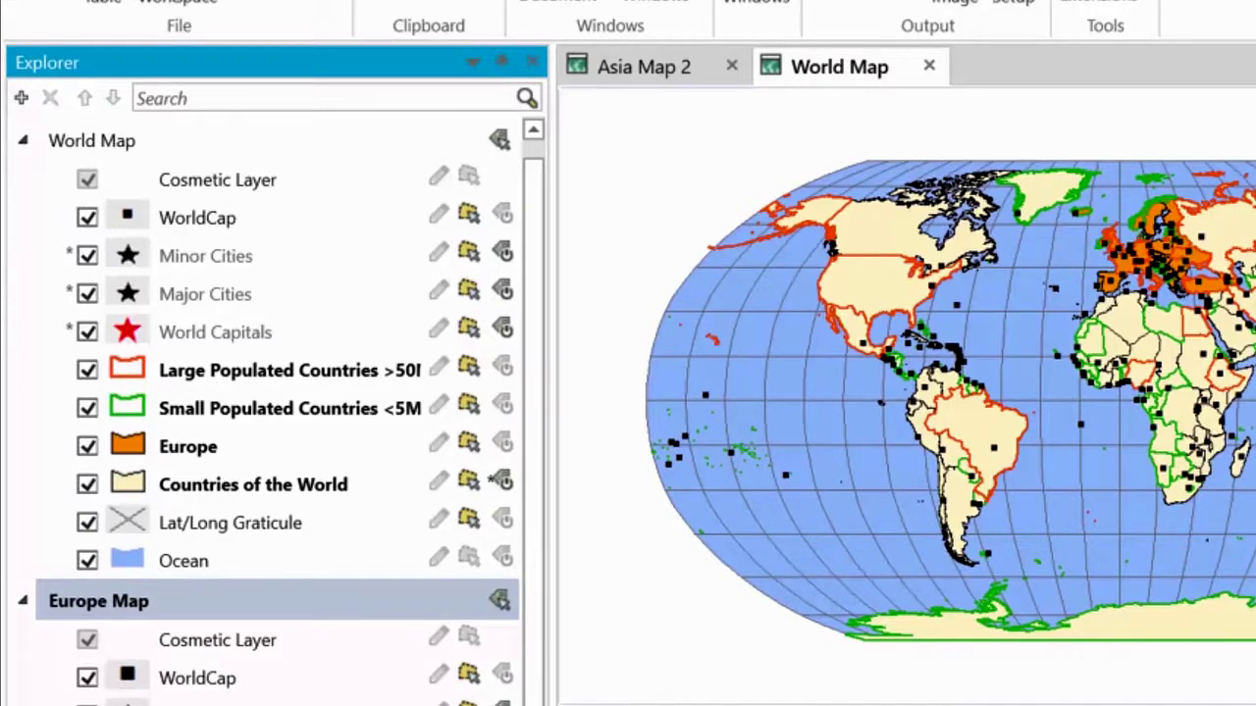
- Activate the World Map window and rename the map as World Overview Map
click(839, 67)
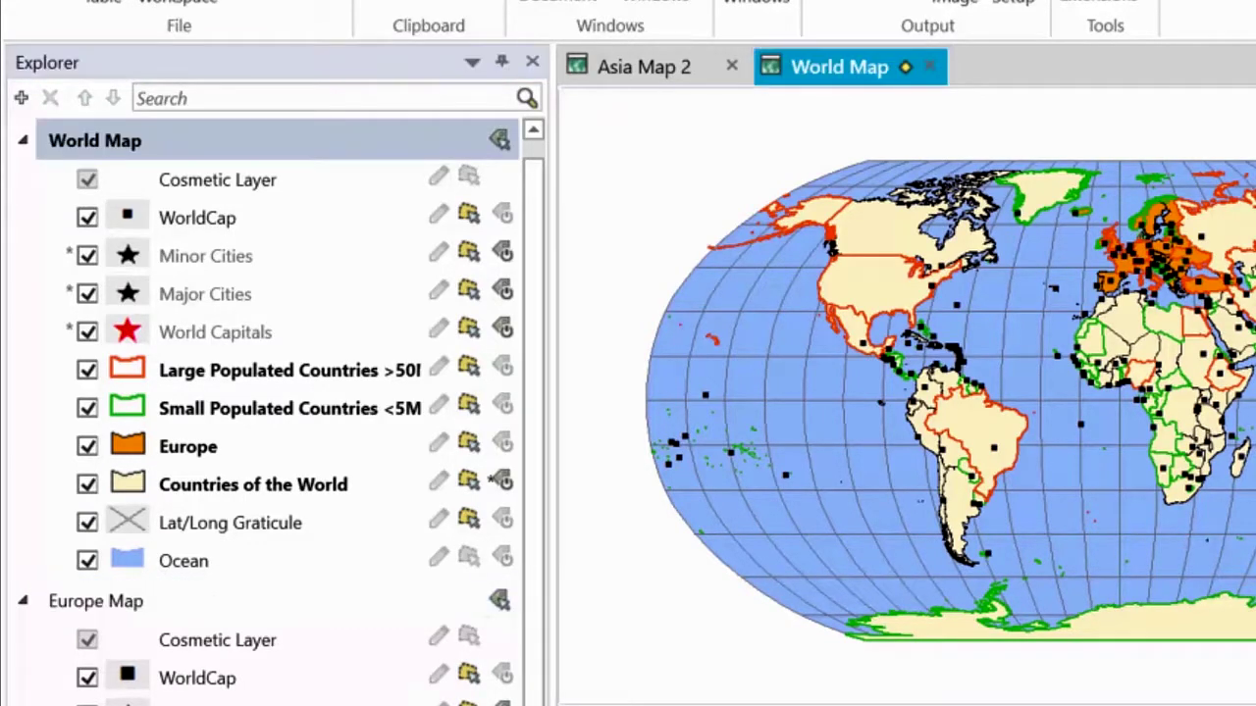
right_click(116, 147)
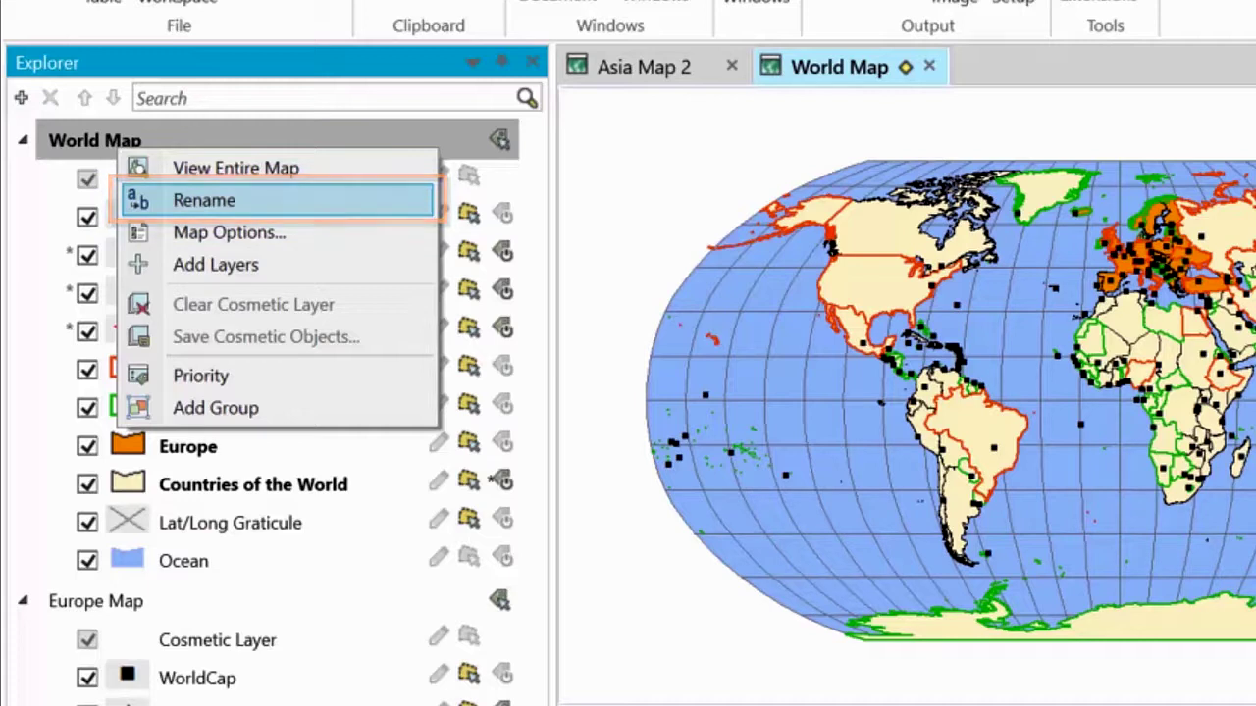
click(204, 200)
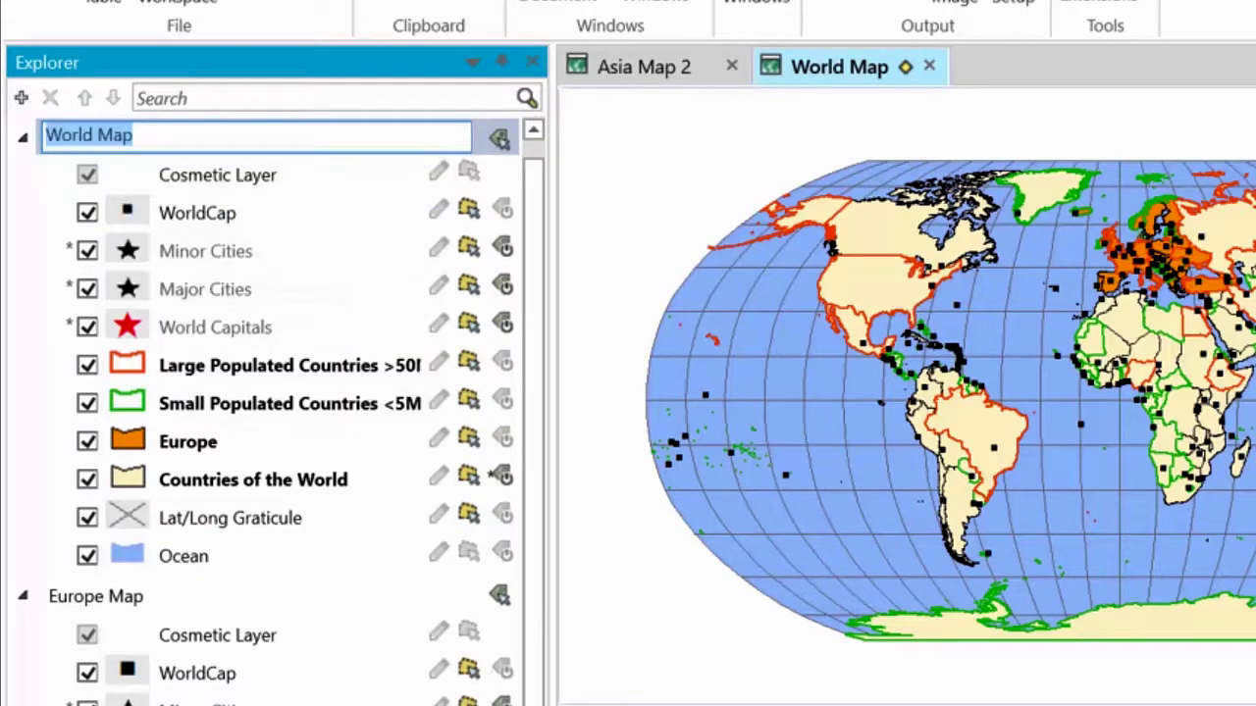
click(96, 135)
text(Overview)
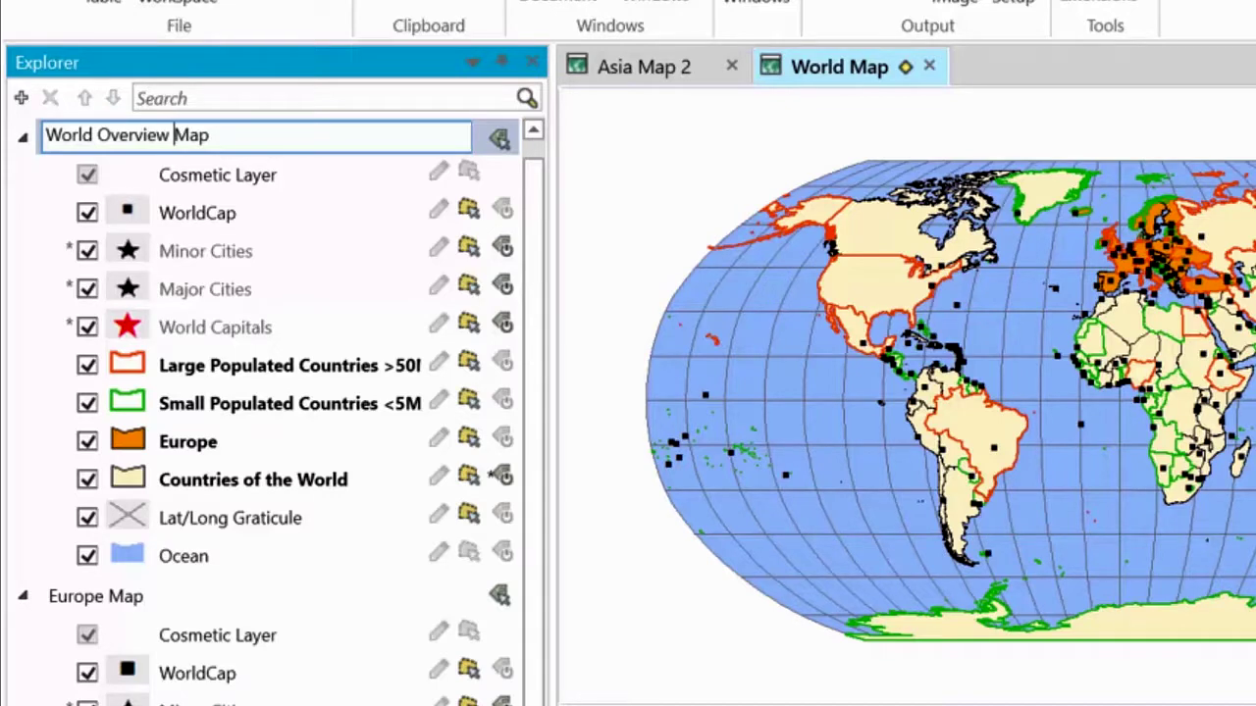
key(Return)
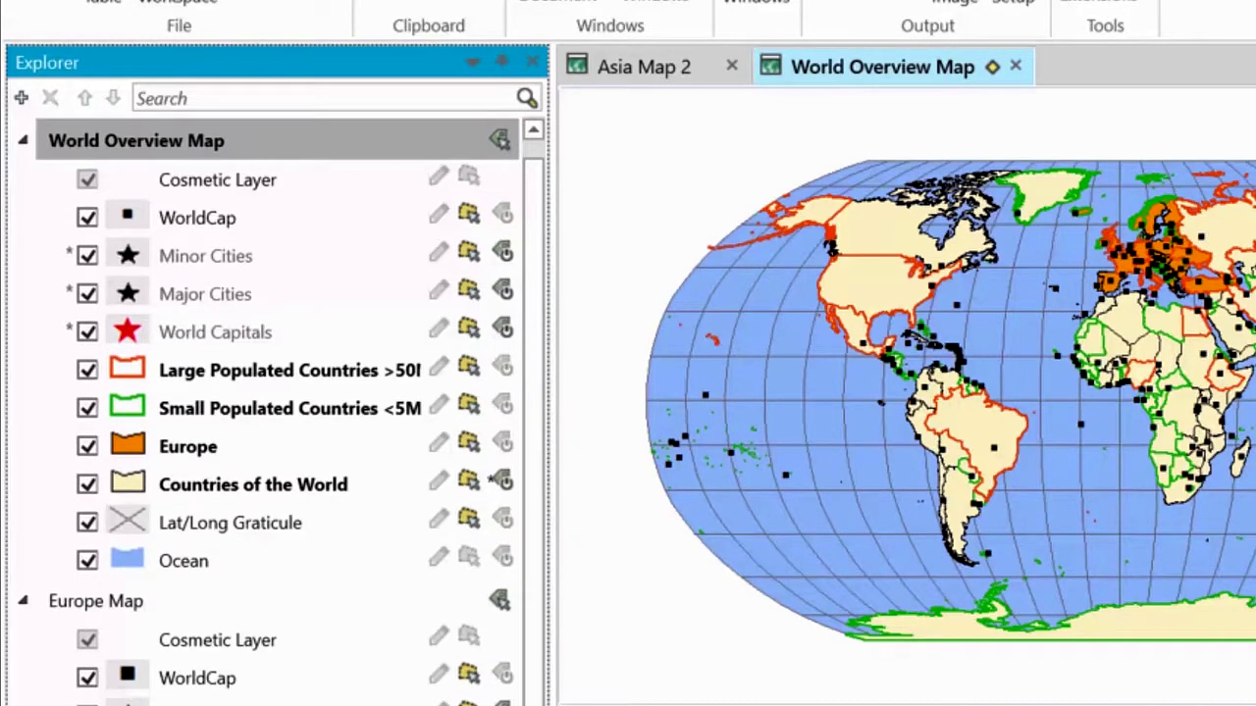
- Rename the WorldCap layer in the World Overview Map as World Capitals
right_click(157, 140)
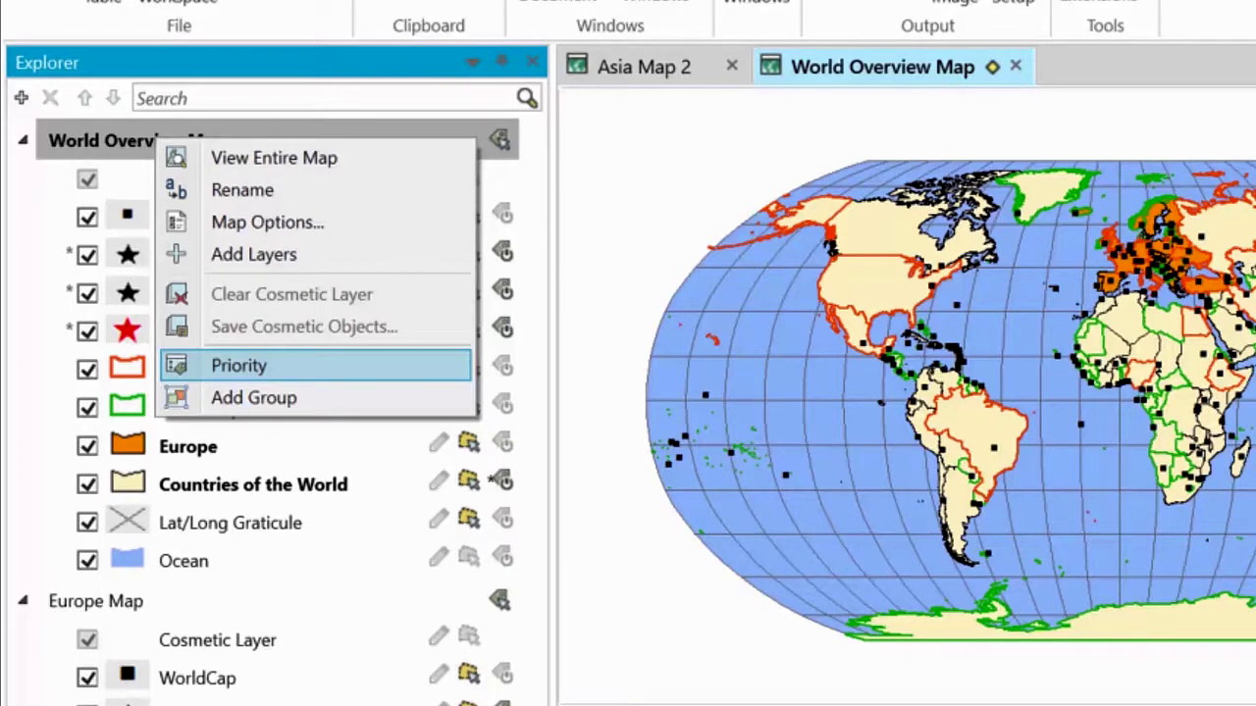
key(Escape)
right_click(183, 223)
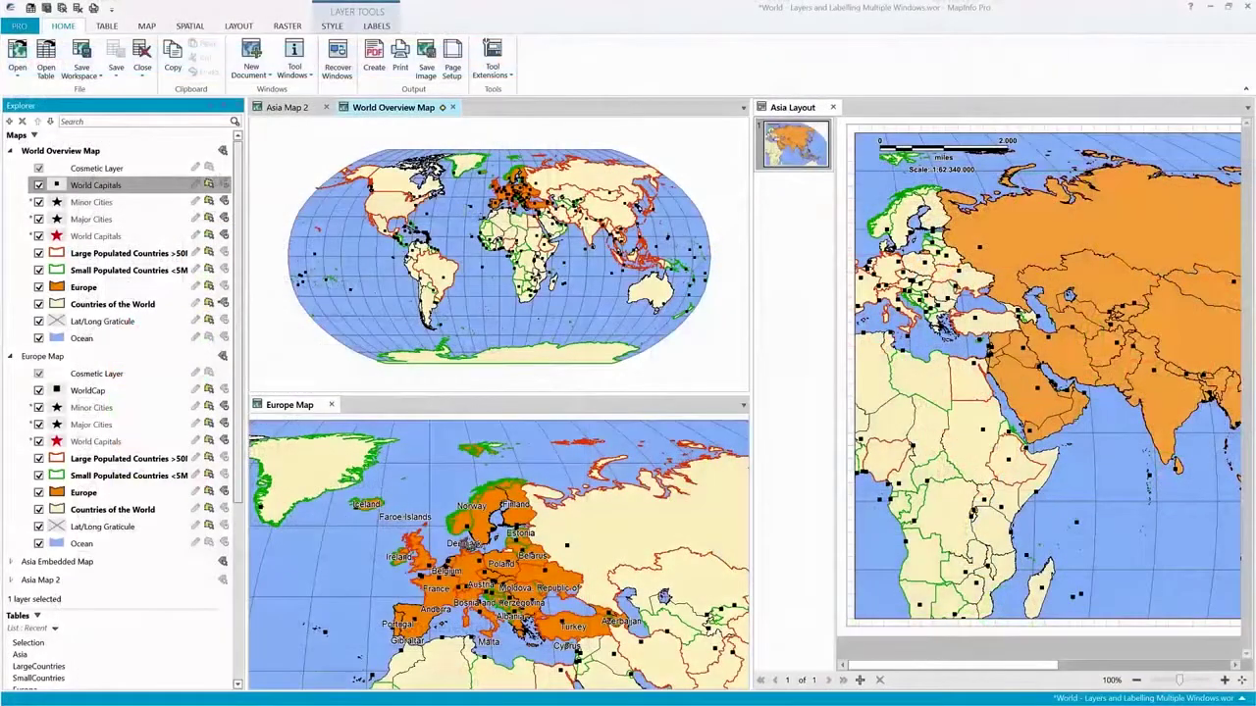
- Group the open tables in the Explorer by type
scroll(121, 407, down, 5)
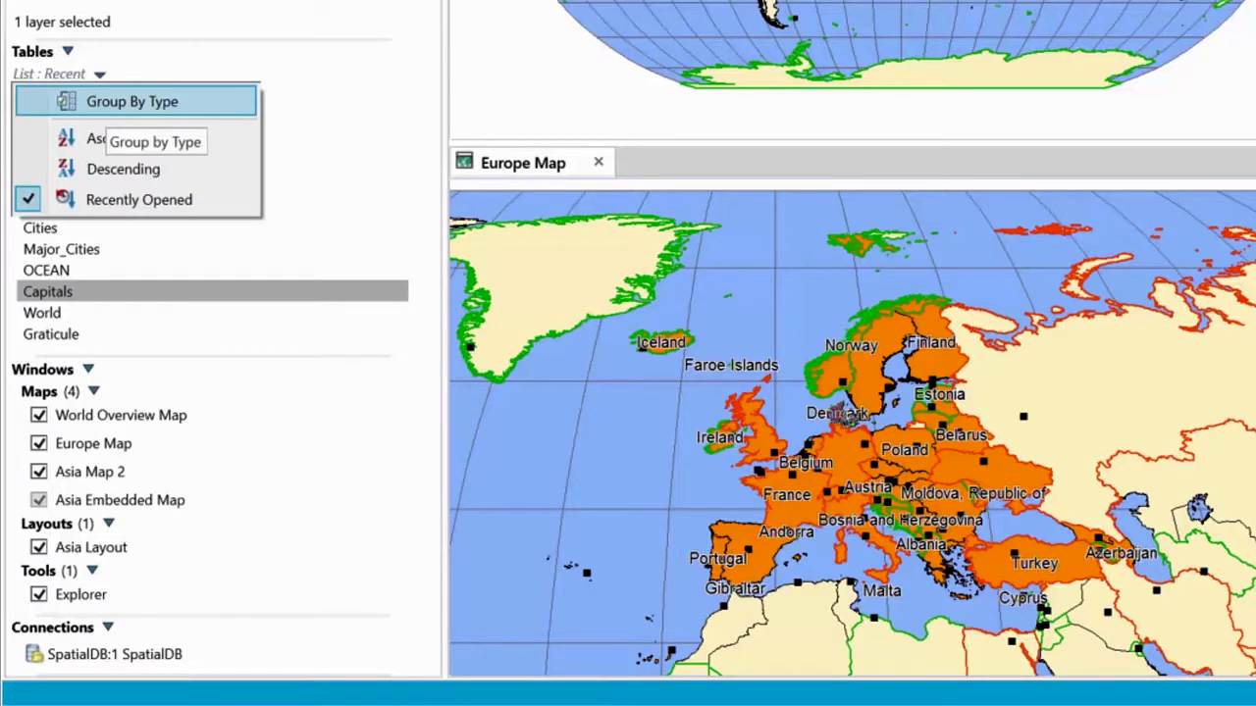
click(132, 101)
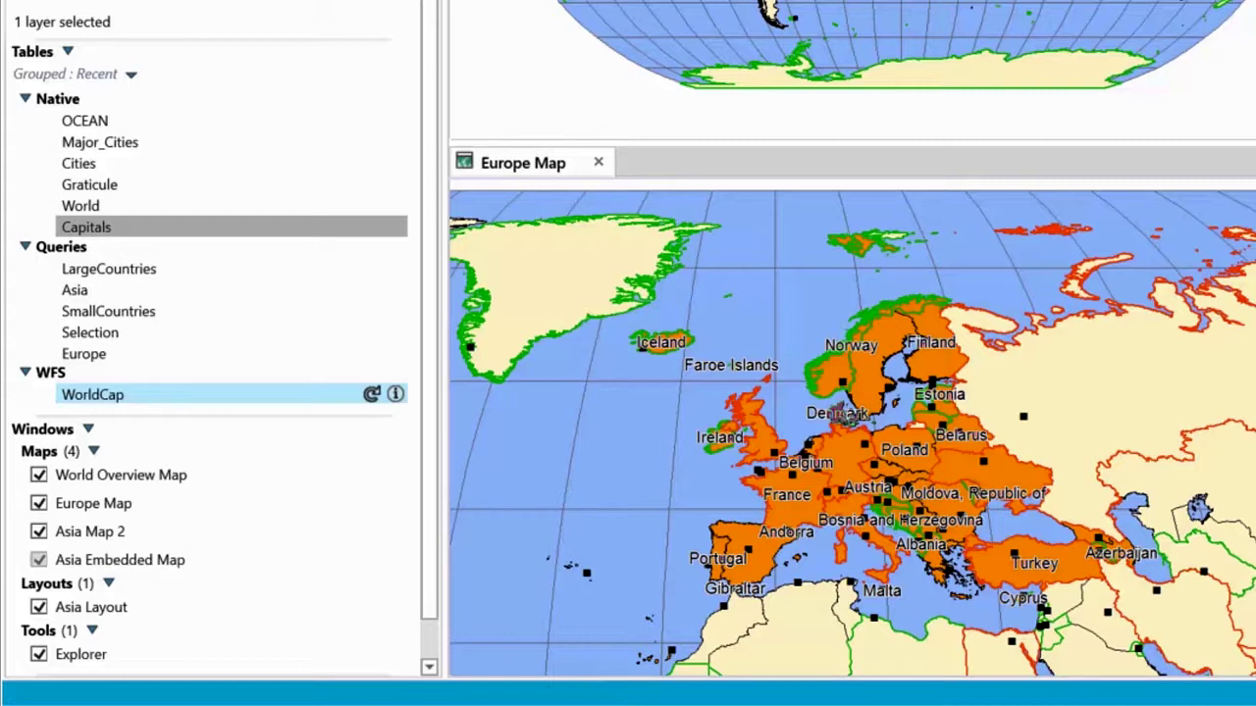
- View the commands available for the native OCEAN table
right_click(123, 120)
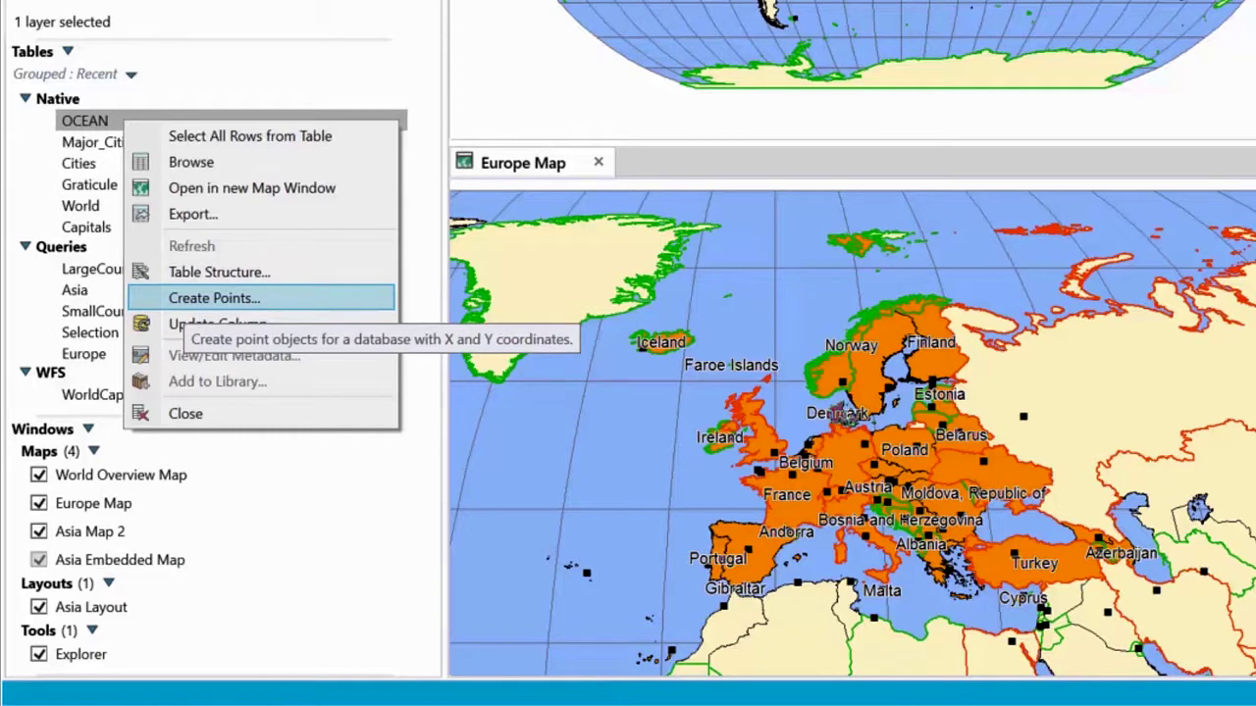
key(Escape)
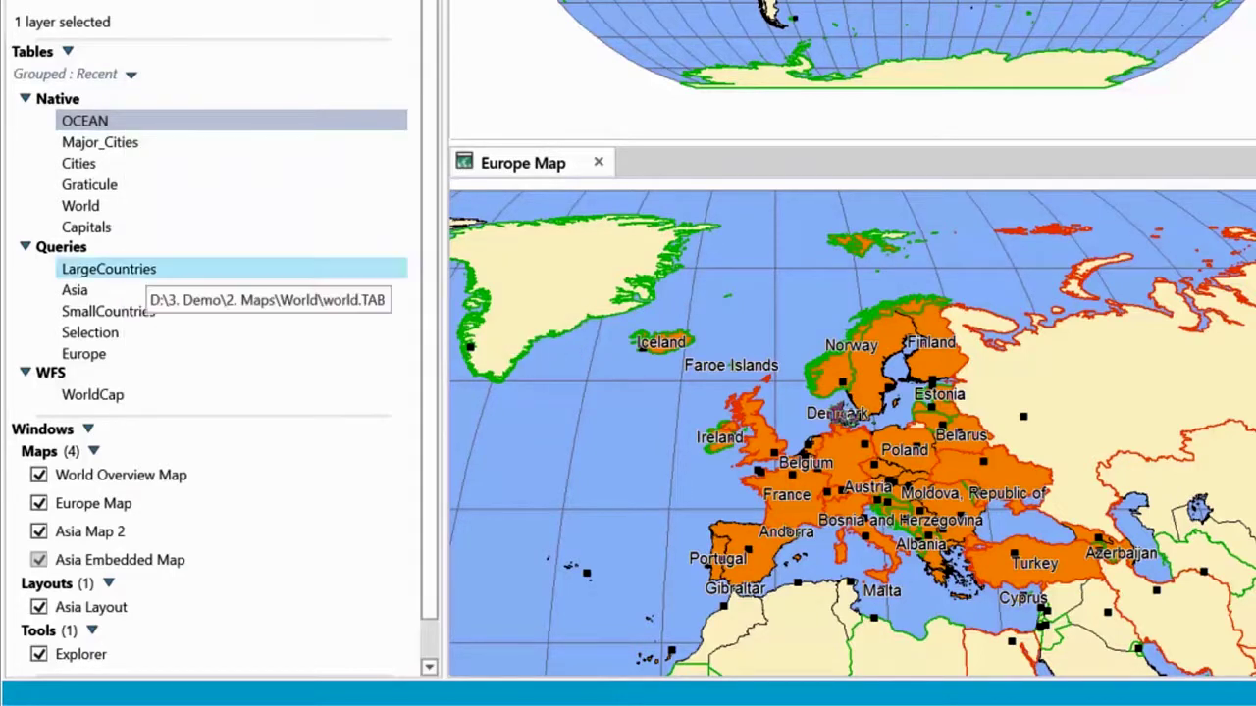
- Select all query tables from LargeCountries to Europe and view the commands available for them
click(145, 267)
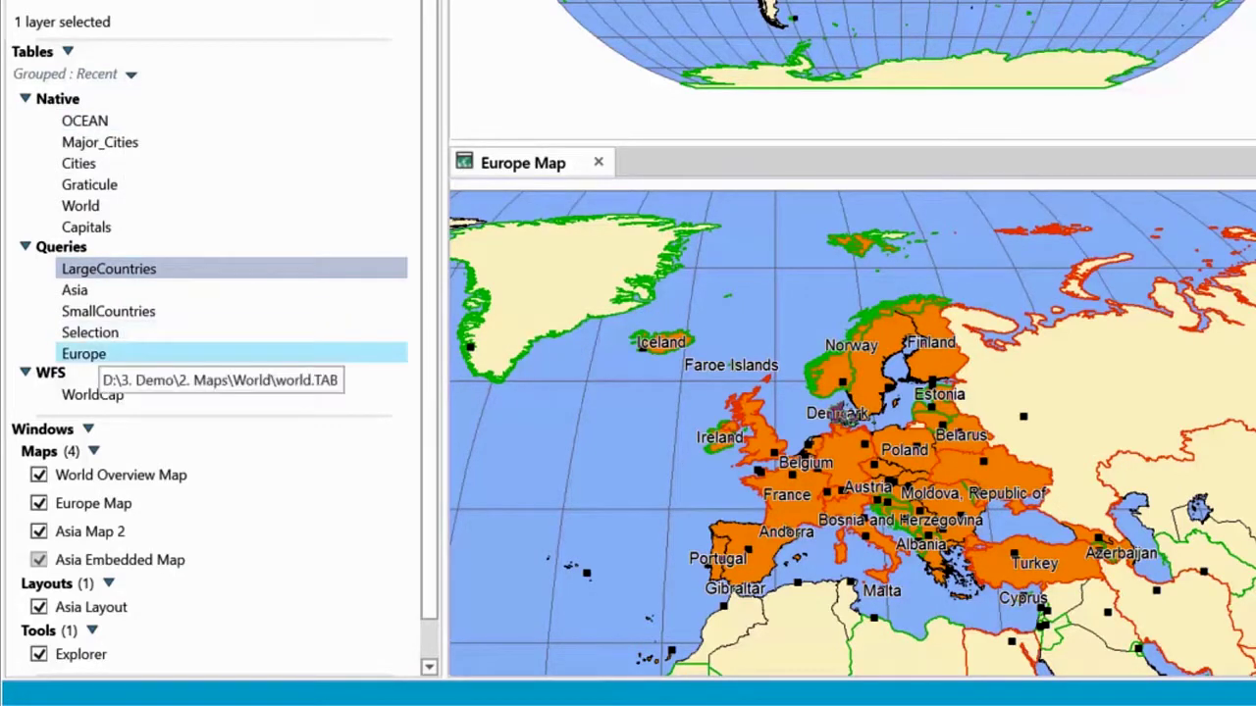
shift+click(83, 354)
right_click(106, 319)
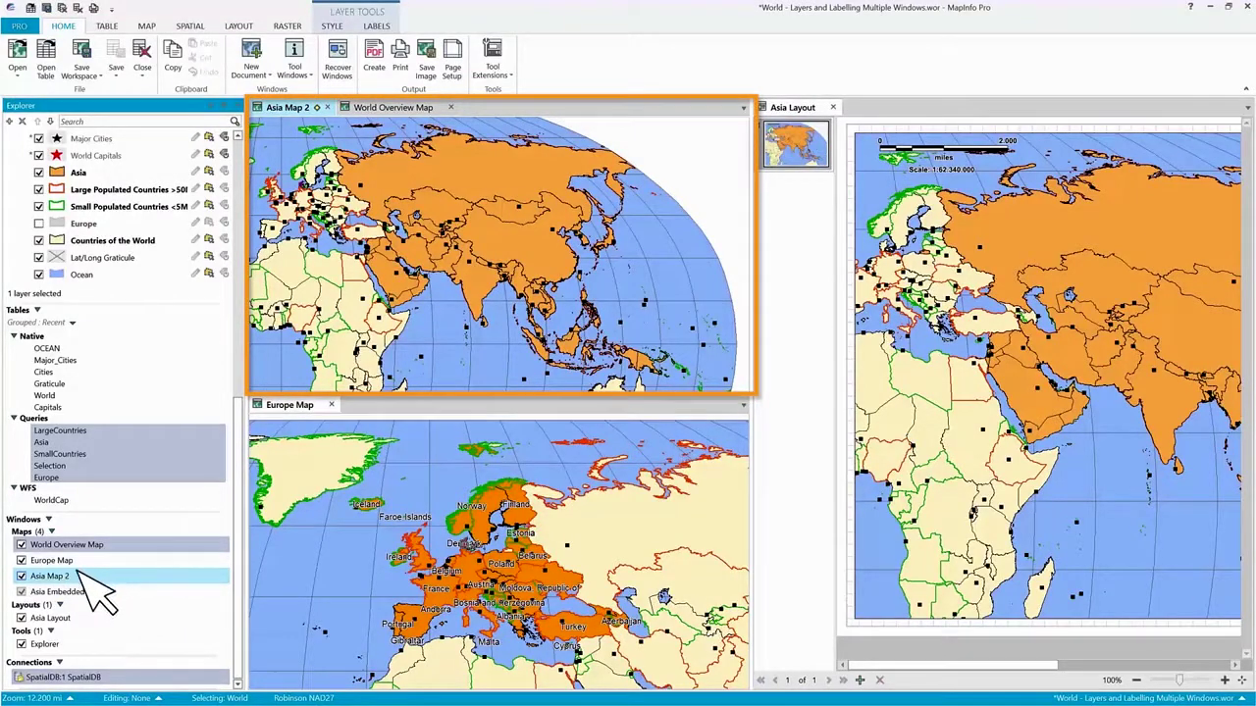
- Hide the Asia Map 2 window and show it again
click(22, 577)
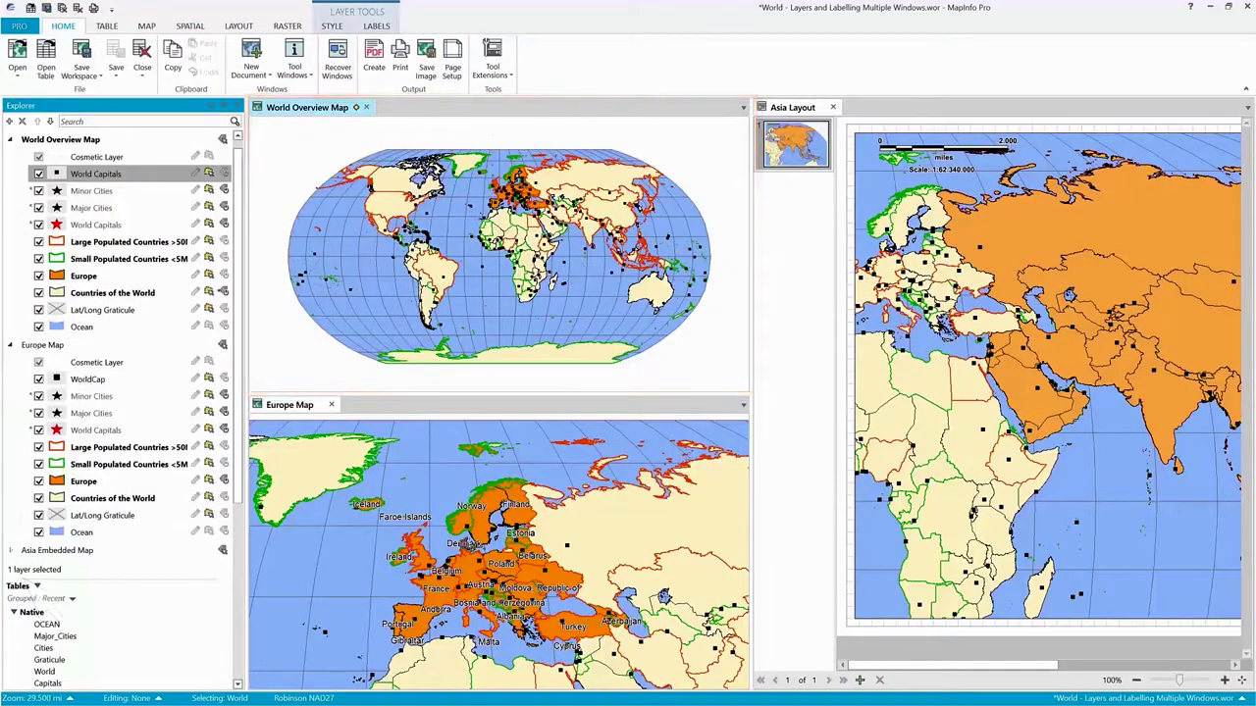
drag(237, 324, 238, 500)
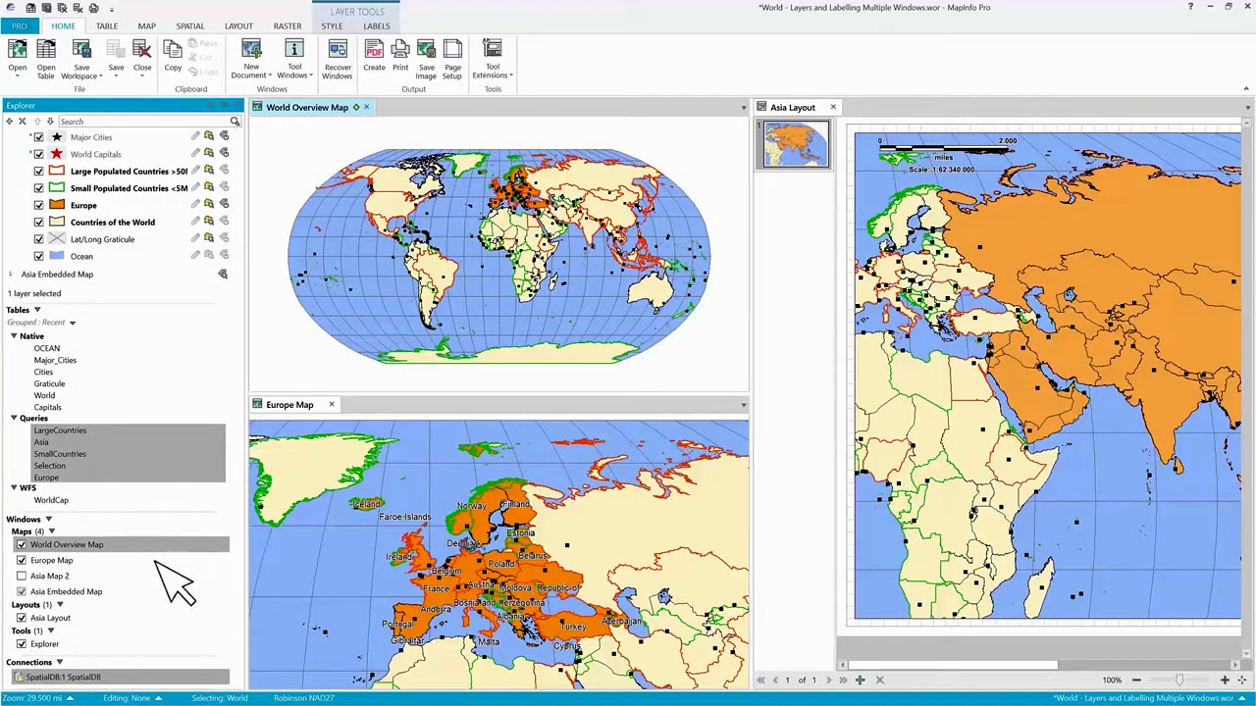
click(30, 579)
scroll(30, 584, down, 5)
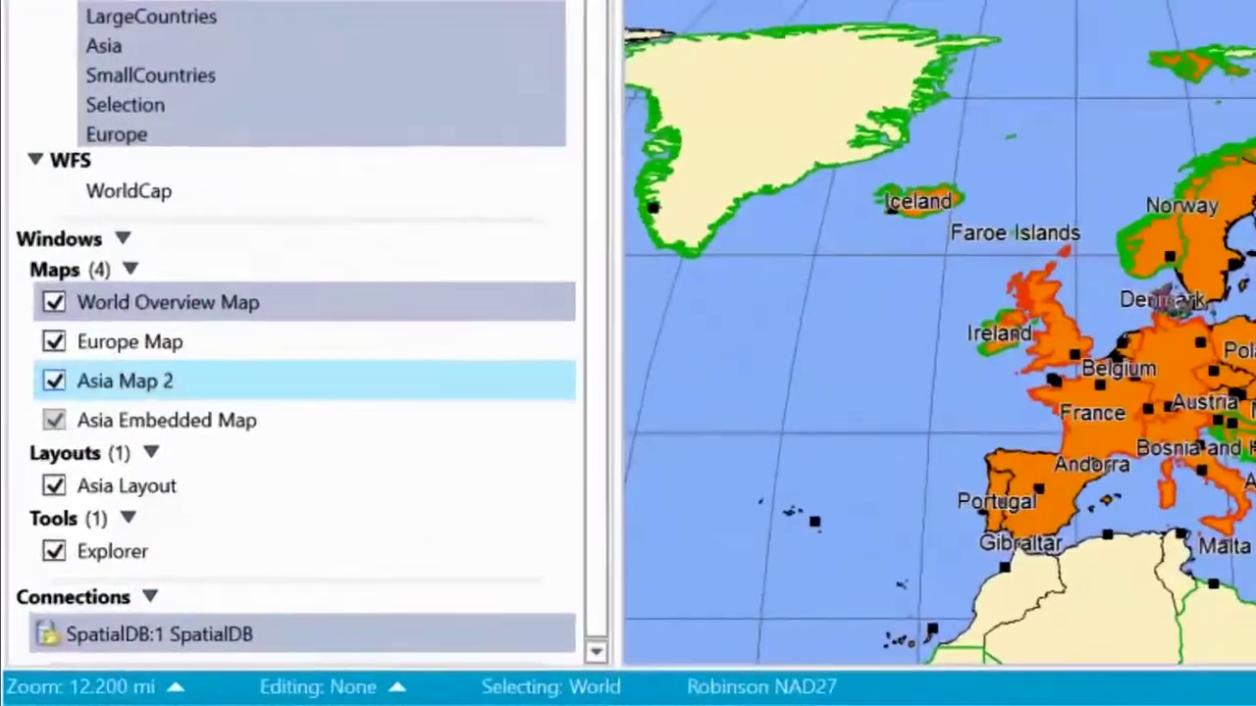
- View the commands available for the World Overview Map window and for the SpatialDB connection
right_click(99, 521)
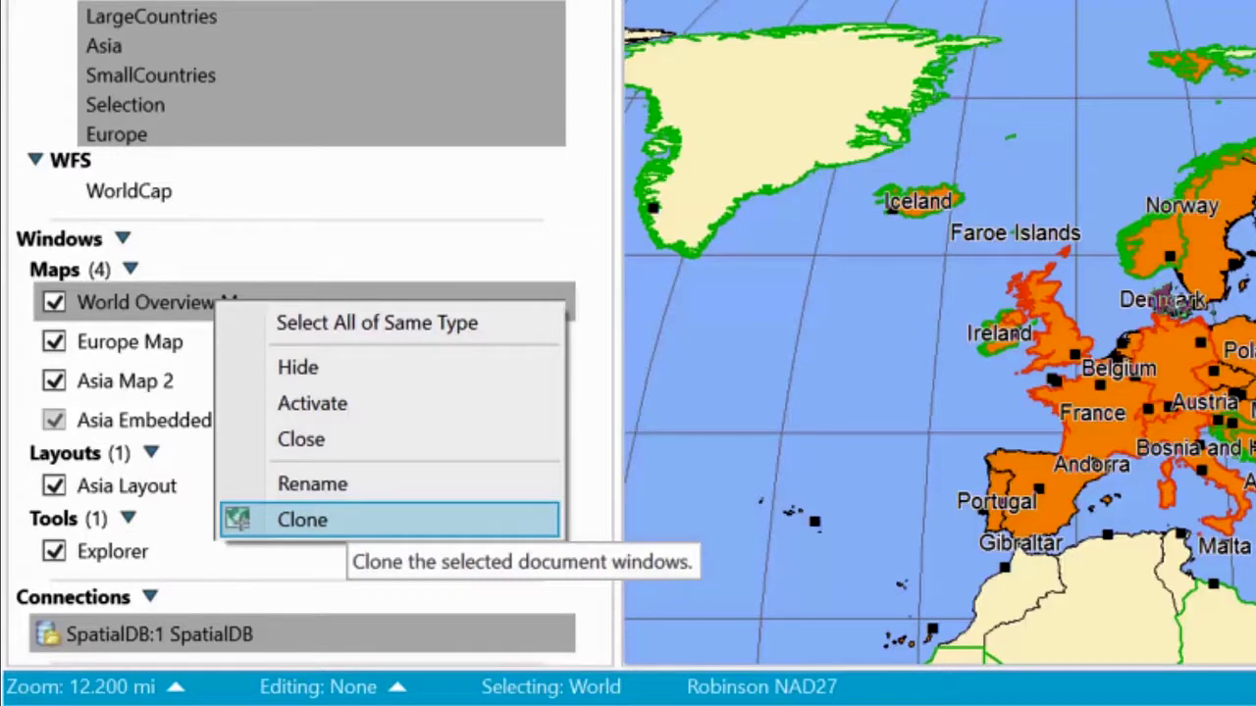
click(347, 520)
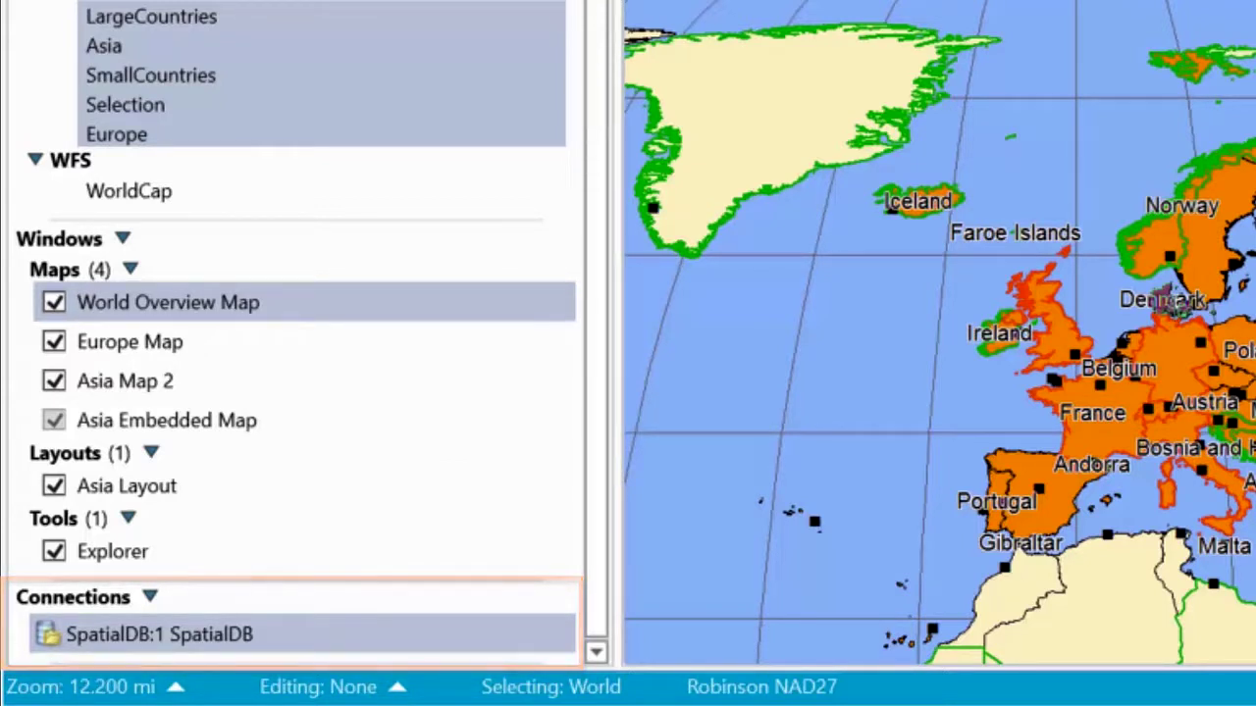
right_click(231, 626)
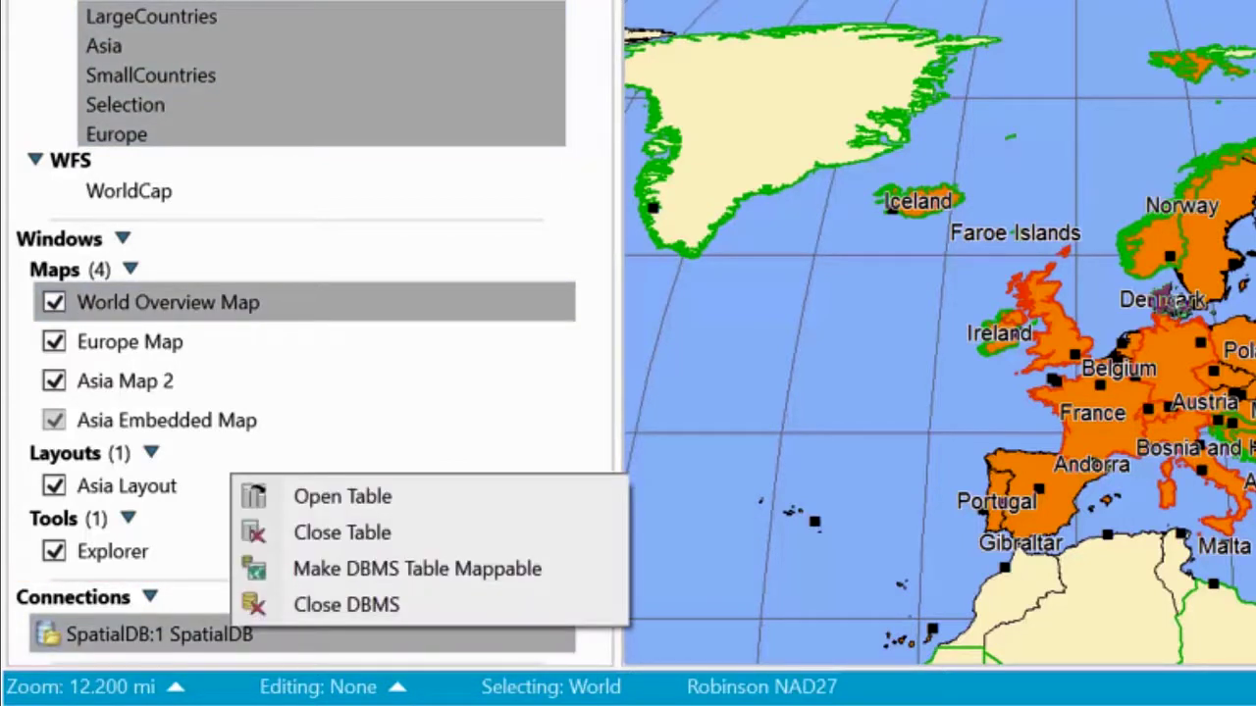